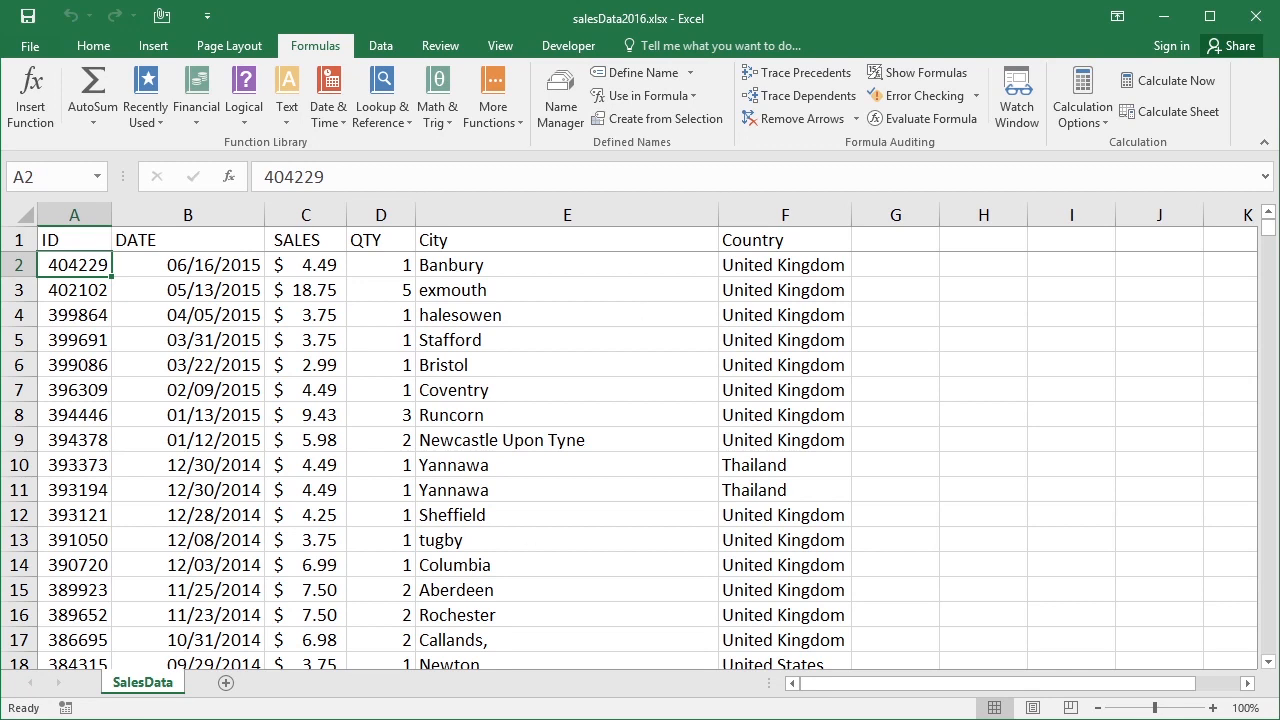
# Step: Add a new worksheet and create a PivotTable at its cell A1 from the named range =data
pyautogui.click(225, 682)
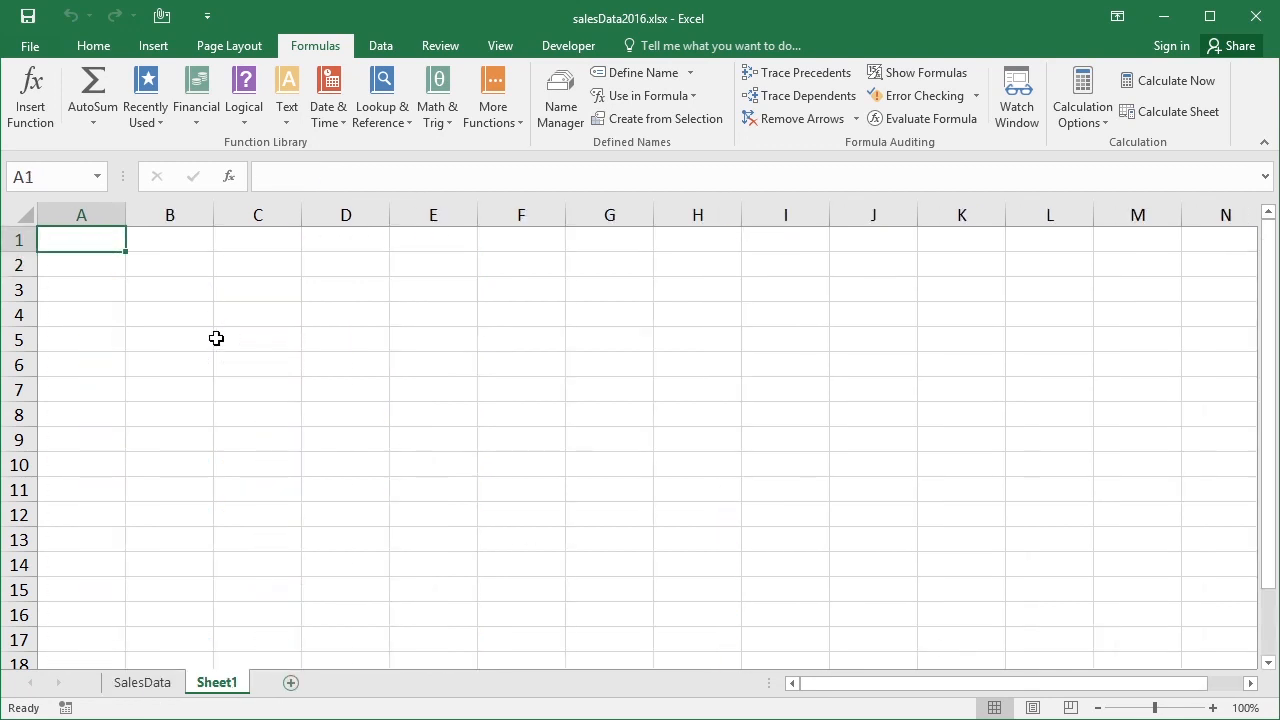
pyautogui.click(150, 46)
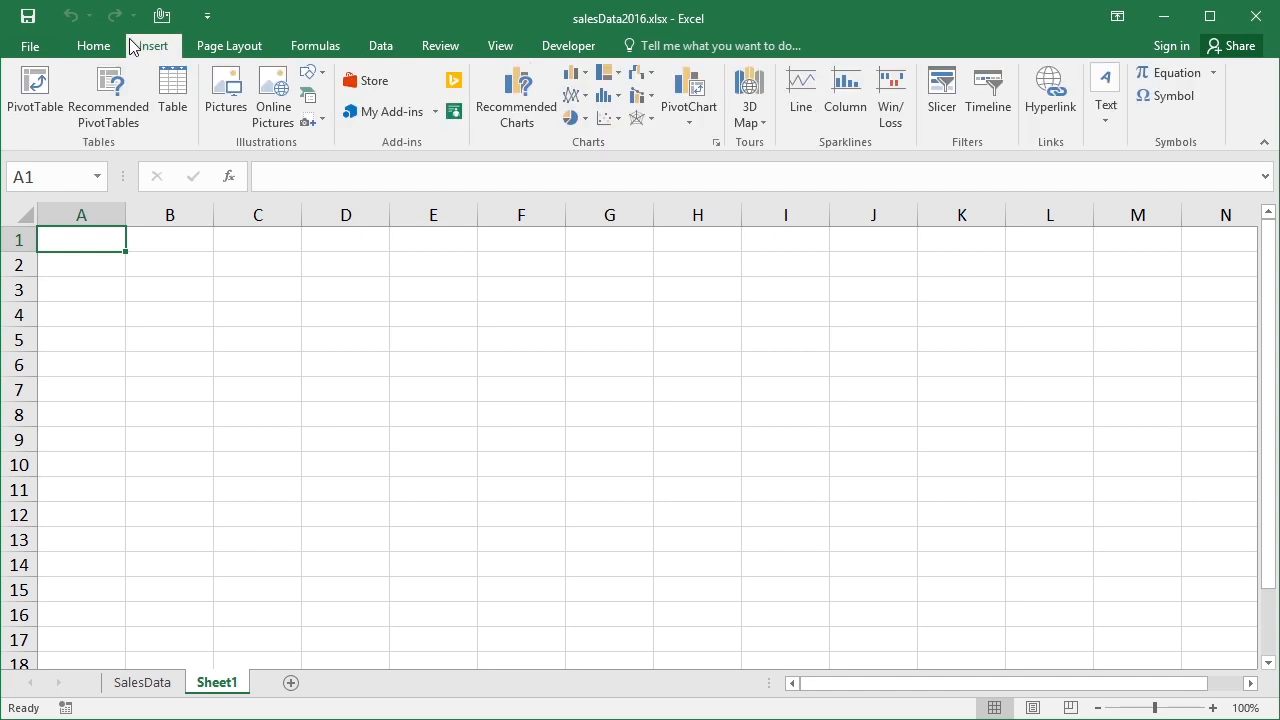
pyautogui.click(55, 87)
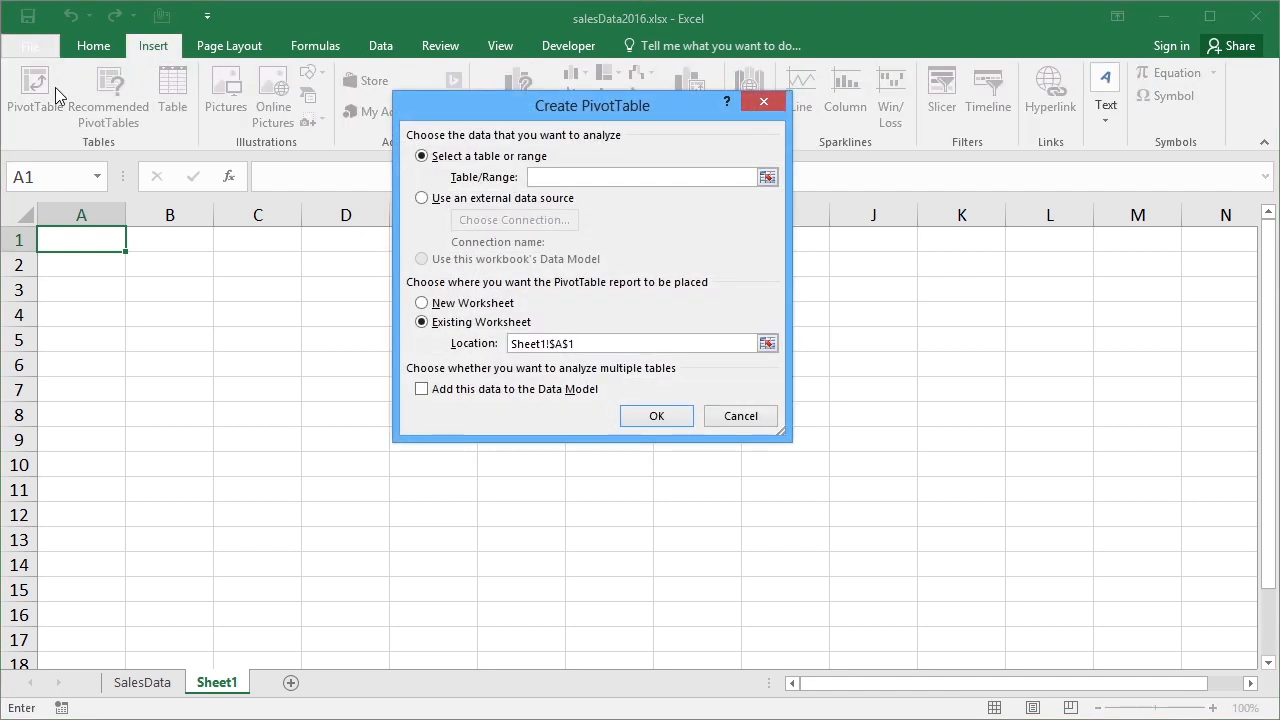
pyautogui.write('=data')
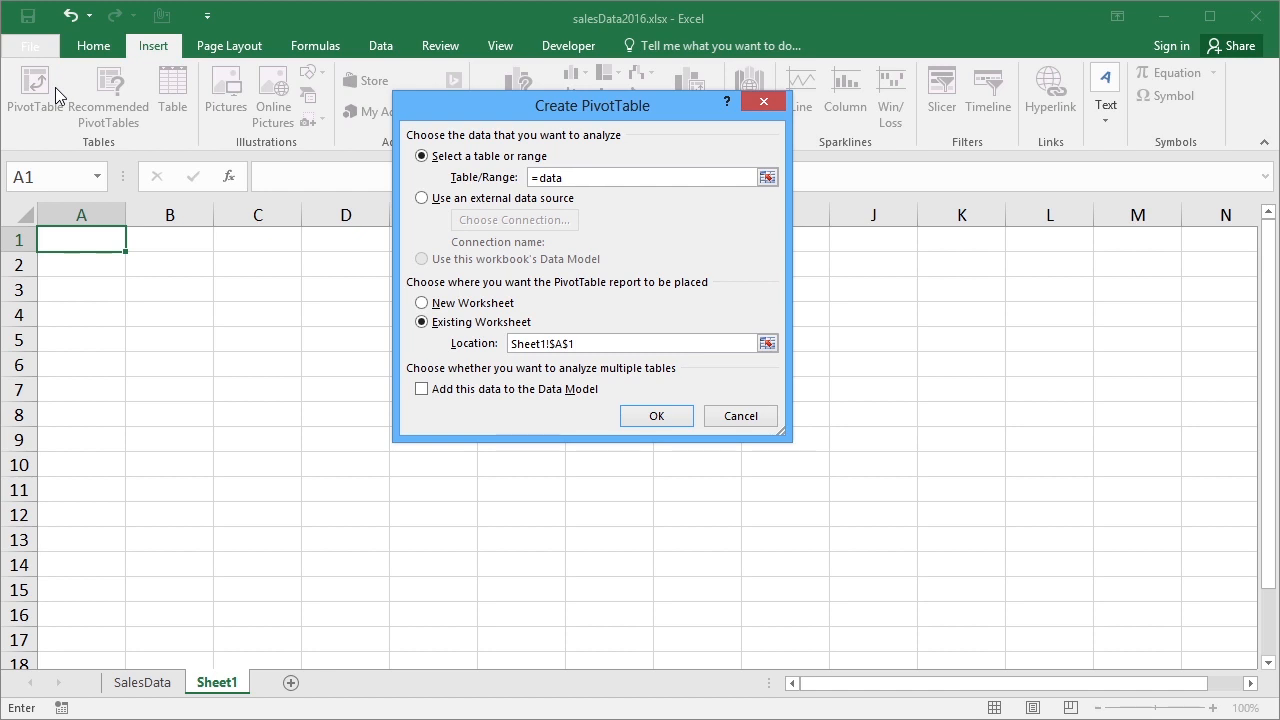
pyautogui.click(665, 418)
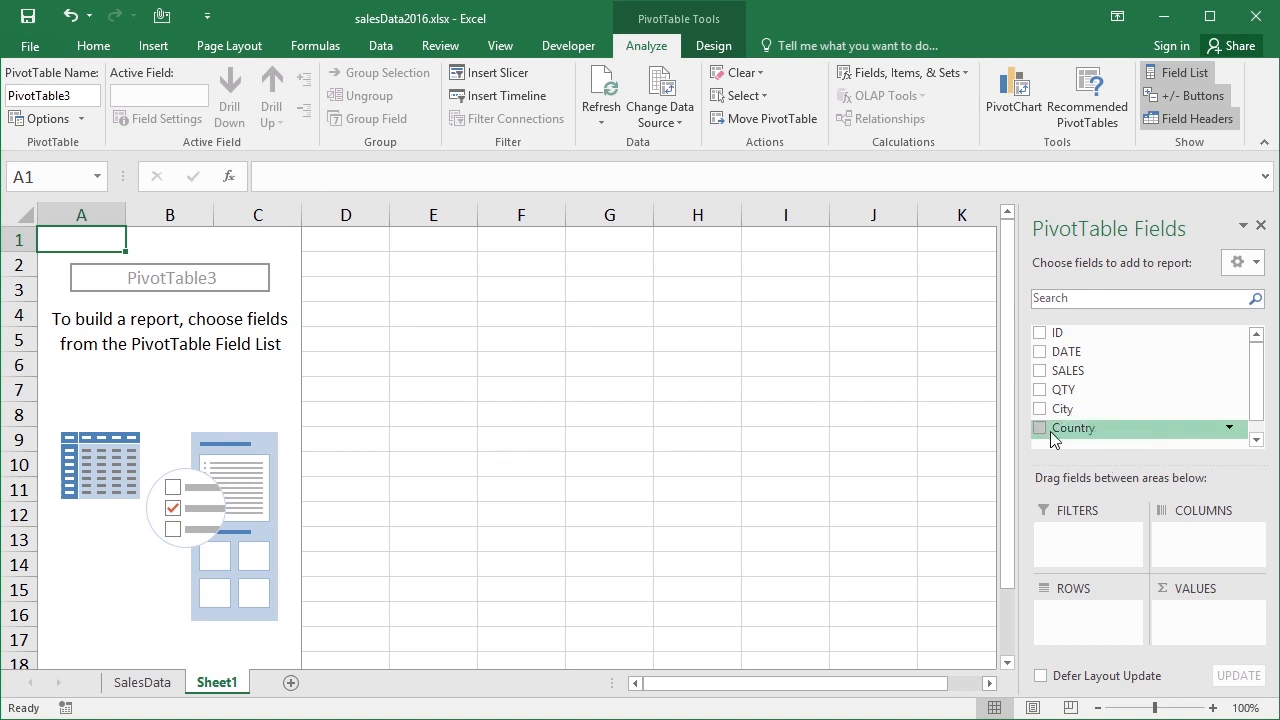
# Step: Add Country to the PivotTable's rows with City nested beneath it, and look through the grouped list
pyautogui.moveTo(1060, 430); pyautogui.dragTo(1077, 622)
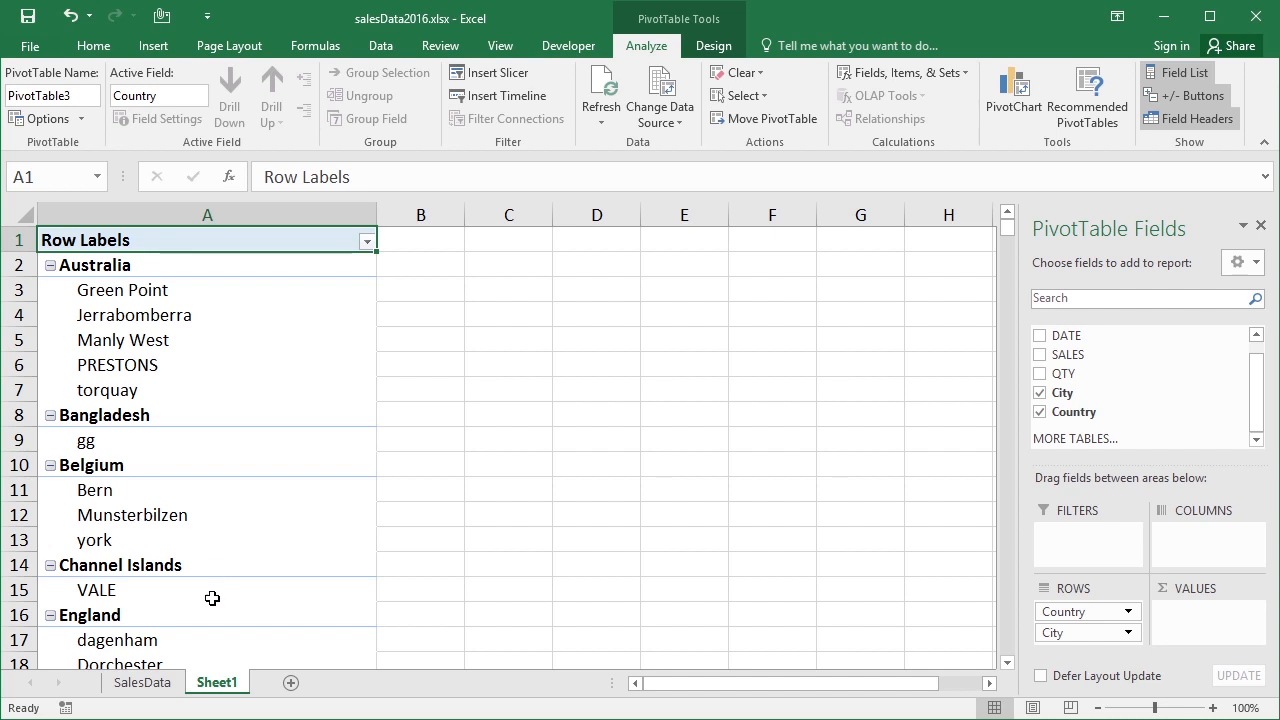
pyautogui.moveTo(1008, 226); pyautogui.dragTo(1006, 259)
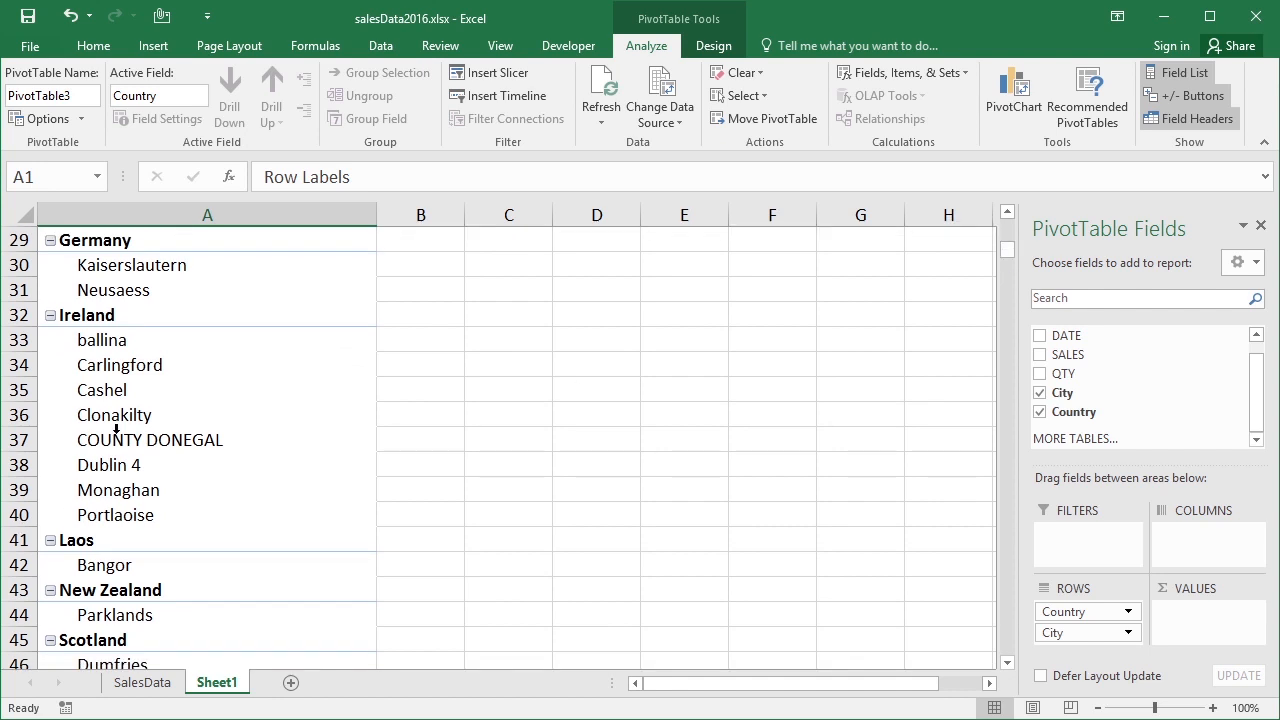
# Step: Try City above Country in the row fields, look over the grouping, and restore Country above City
pyautogui.moveTo(1105, 635); pyautogui.dragTo(1092, 610)
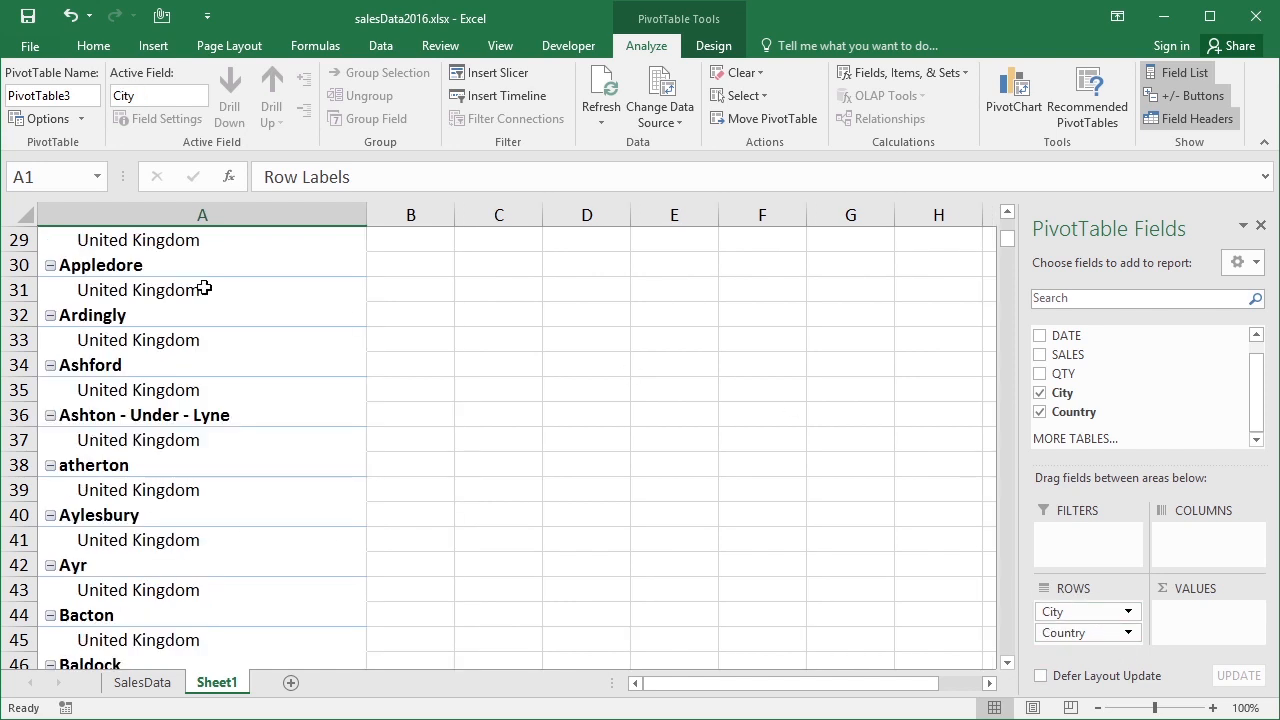
pyautogui.moveTo(1006, 249); pyautogui.dragTo(1008, 228)
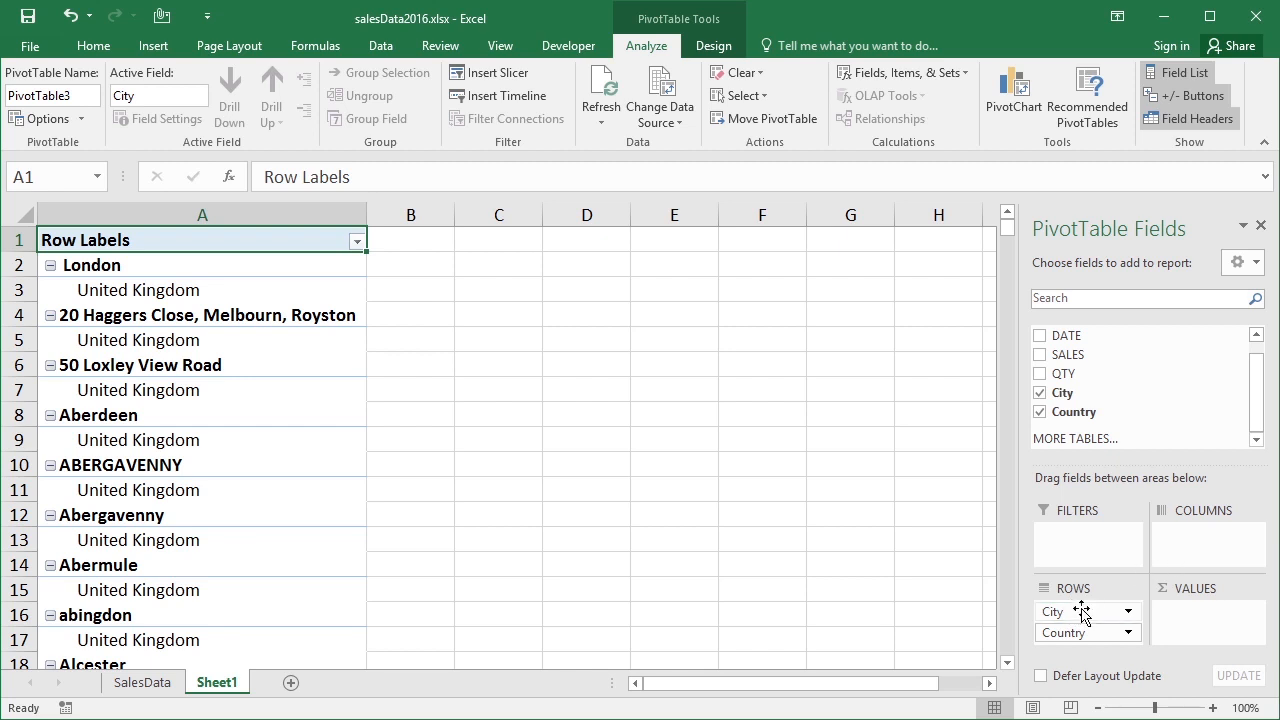
pyautogui.moveTo(1087, 612); pyautogui.dragTo(1086, 633)
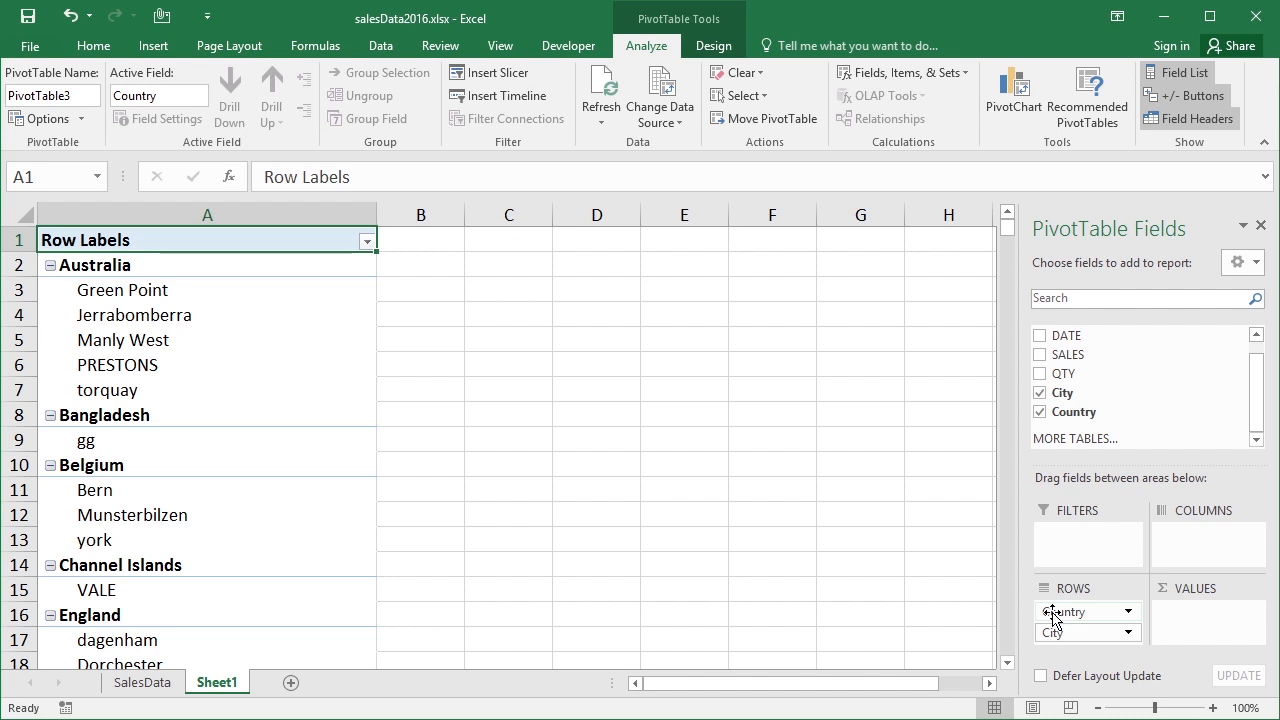
# Step: Move Country and City to the PivotTable's columns, add QTY to the values, and look across the city columns
pyautogui.moveTo(1053, 617); pyautogui.dragTo(1195, 538)
pyautogui.moveTo(1080, 612); pyautogui.dragTo(1188, 557)
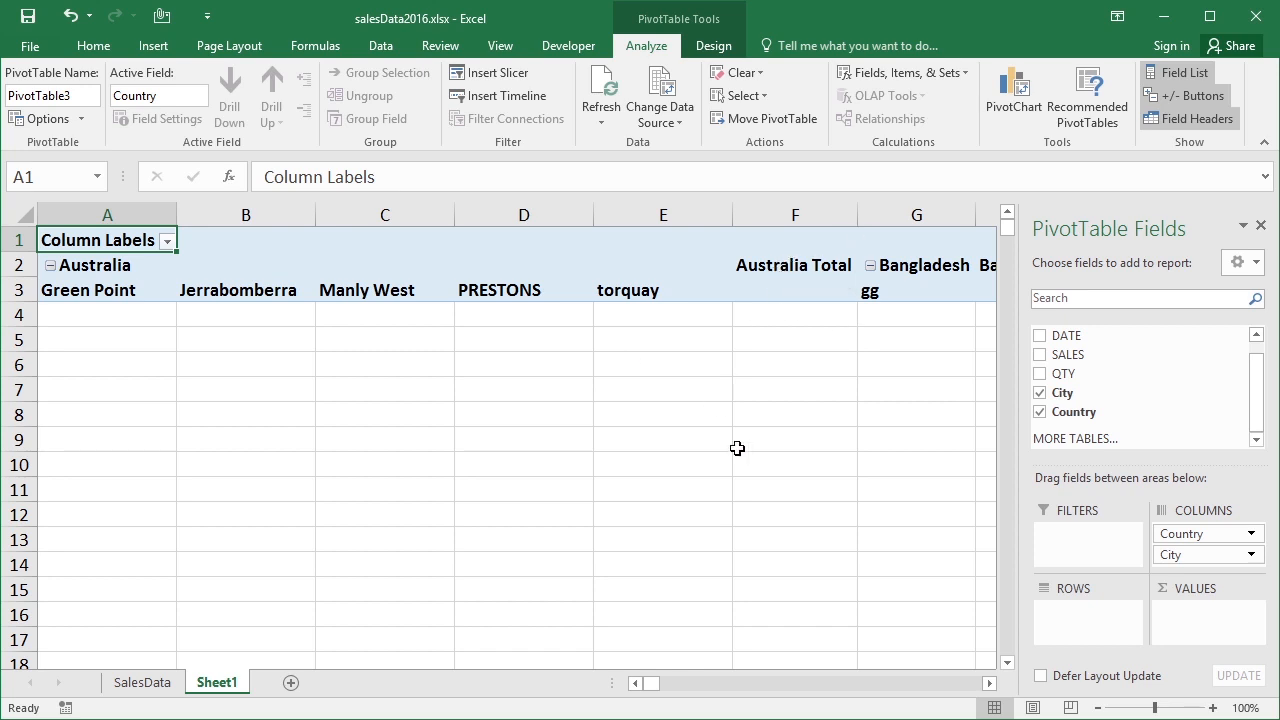
pyautogui.moveTo(1065, 373); pyautogui.dragTo(1200, 612)
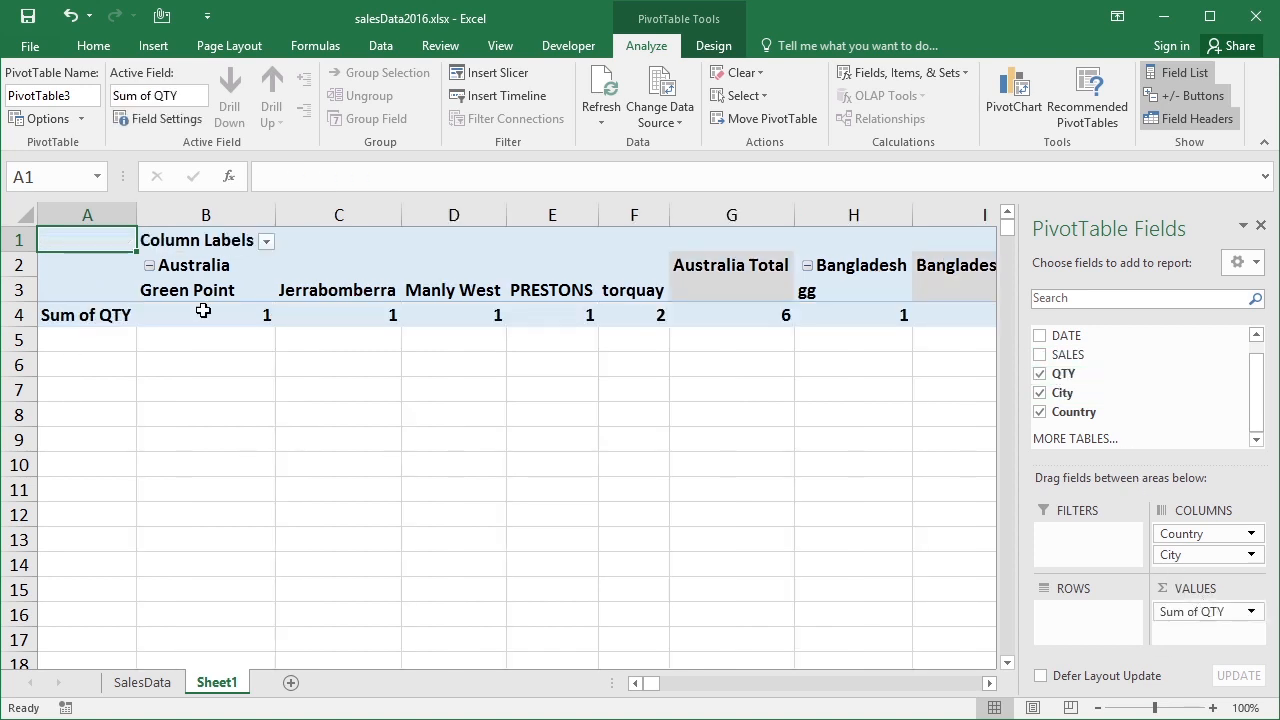
pyautogui.moveTo(636, 314)
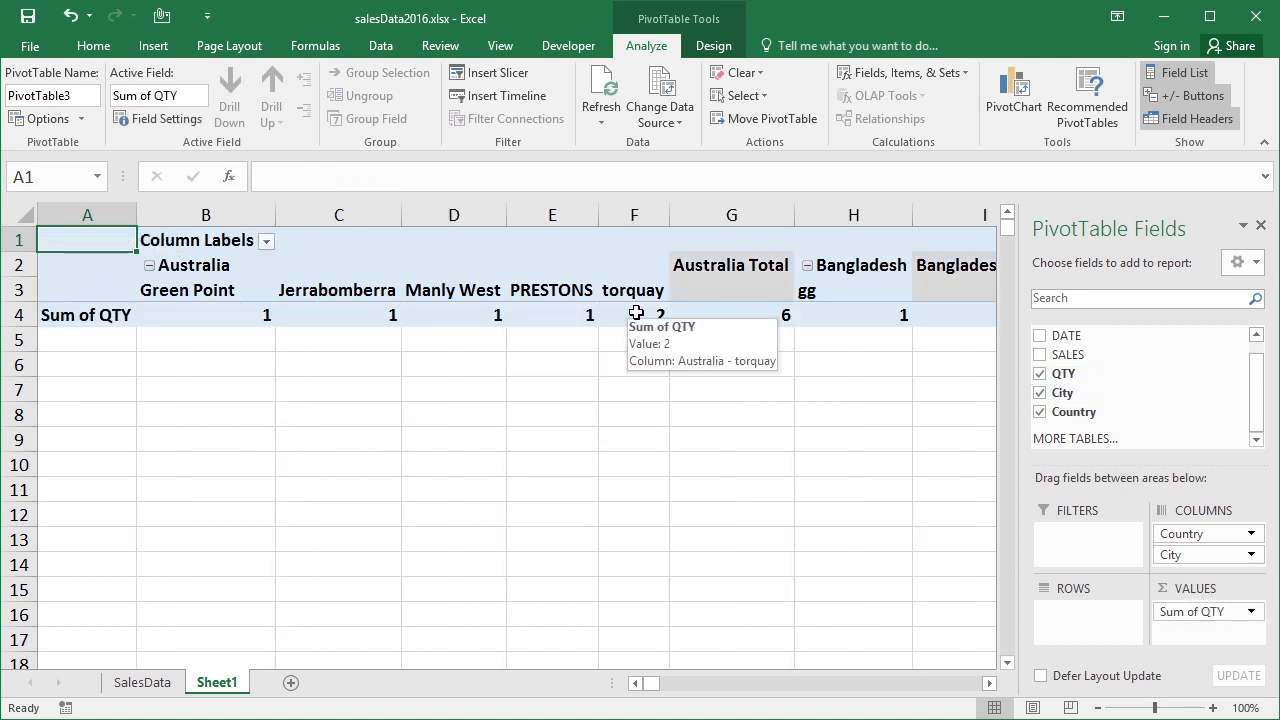
pyautogui.click(990, 684)
pyautogui.click(990, 684)
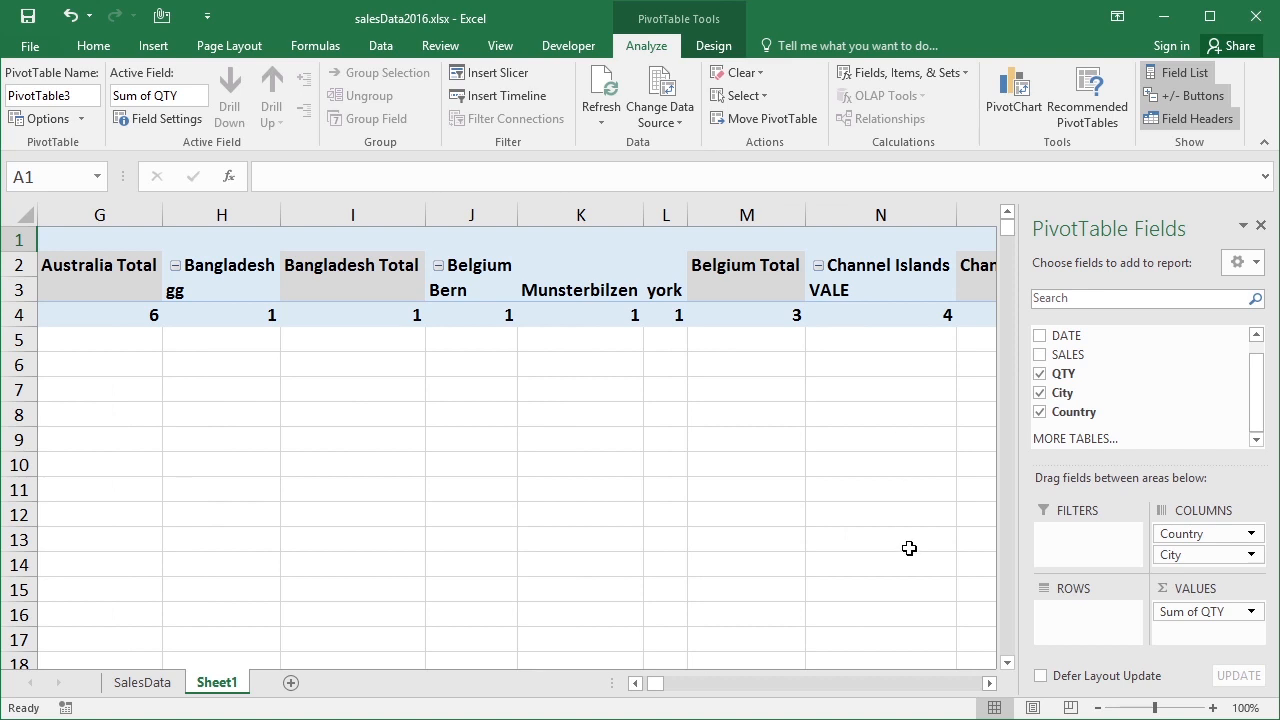
# Step: Move Country and City back to the PivotTable's rows and review the quantities down to the grand total
pyautogui.moveTo(1190, 533); pyautogui.dragTo(1080, 632)
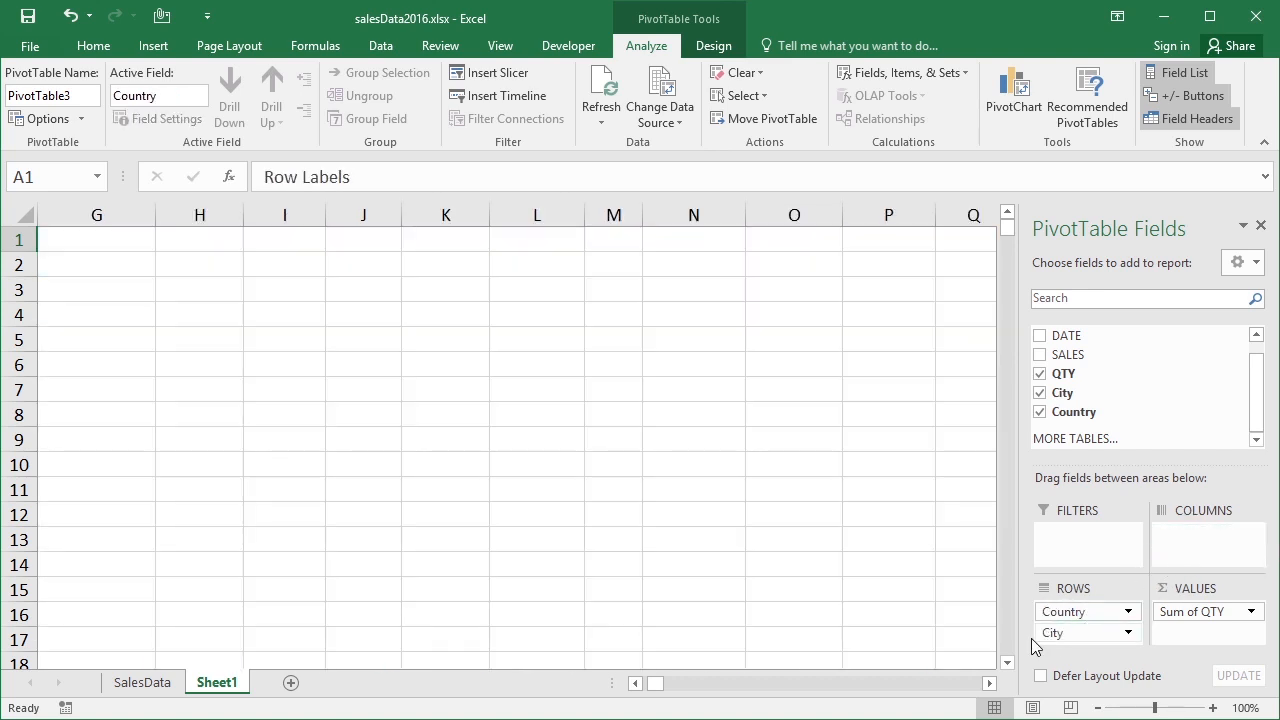
pyautogui.moveTo(652, 683); pyautogui.dragTo(640, 683)
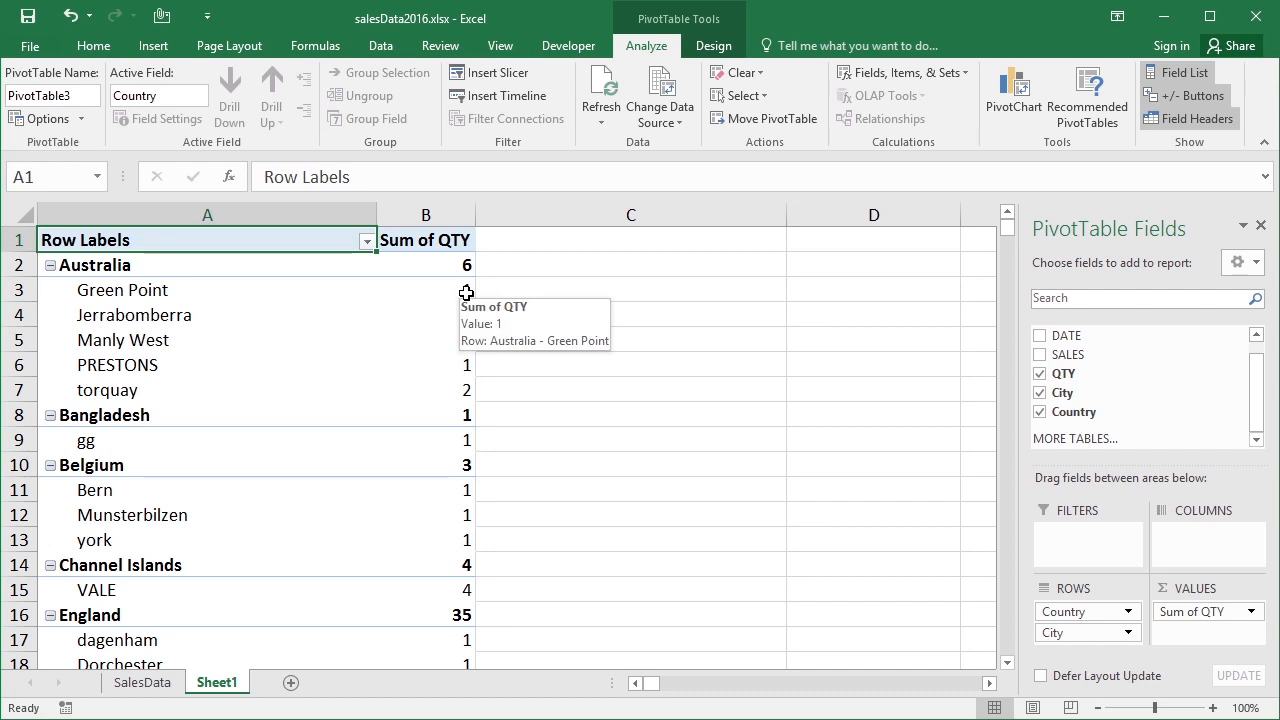
pyautogui.moveTo(1008, 232); pyautogui.dragTo(1008, 434)
pyautogui.click(1008, 663)
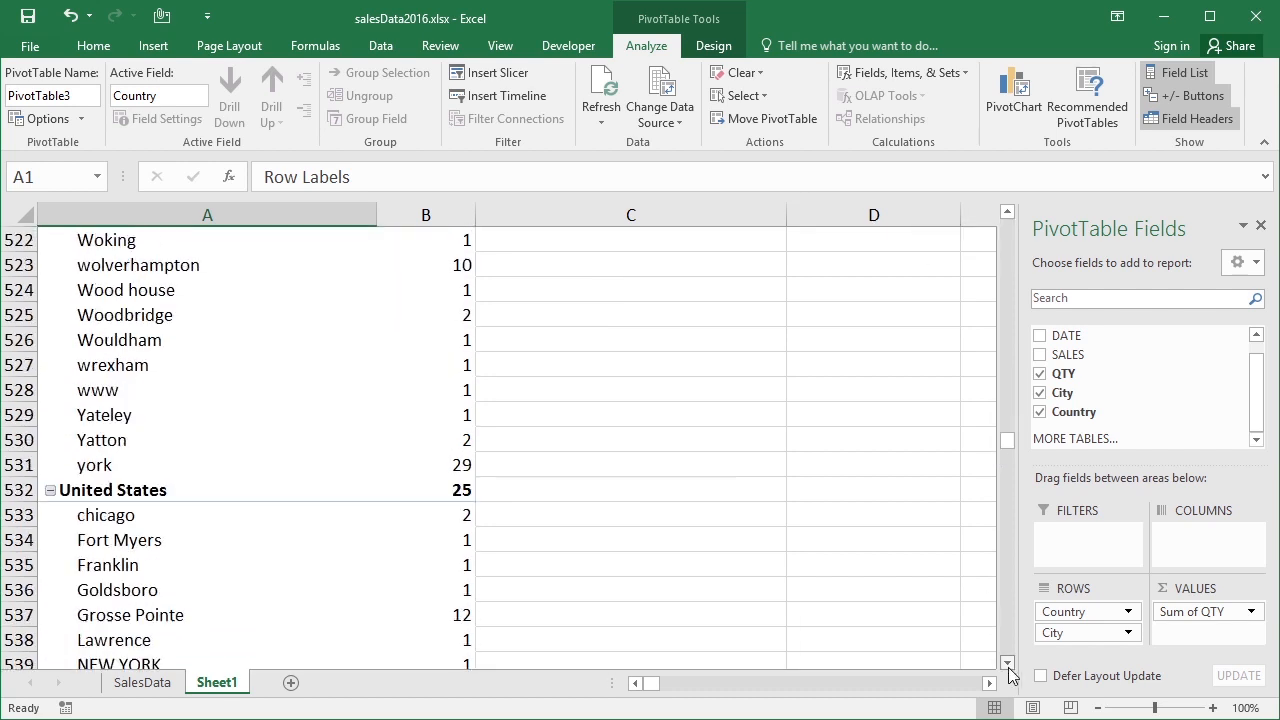
pyautogui.click(1008, 665)
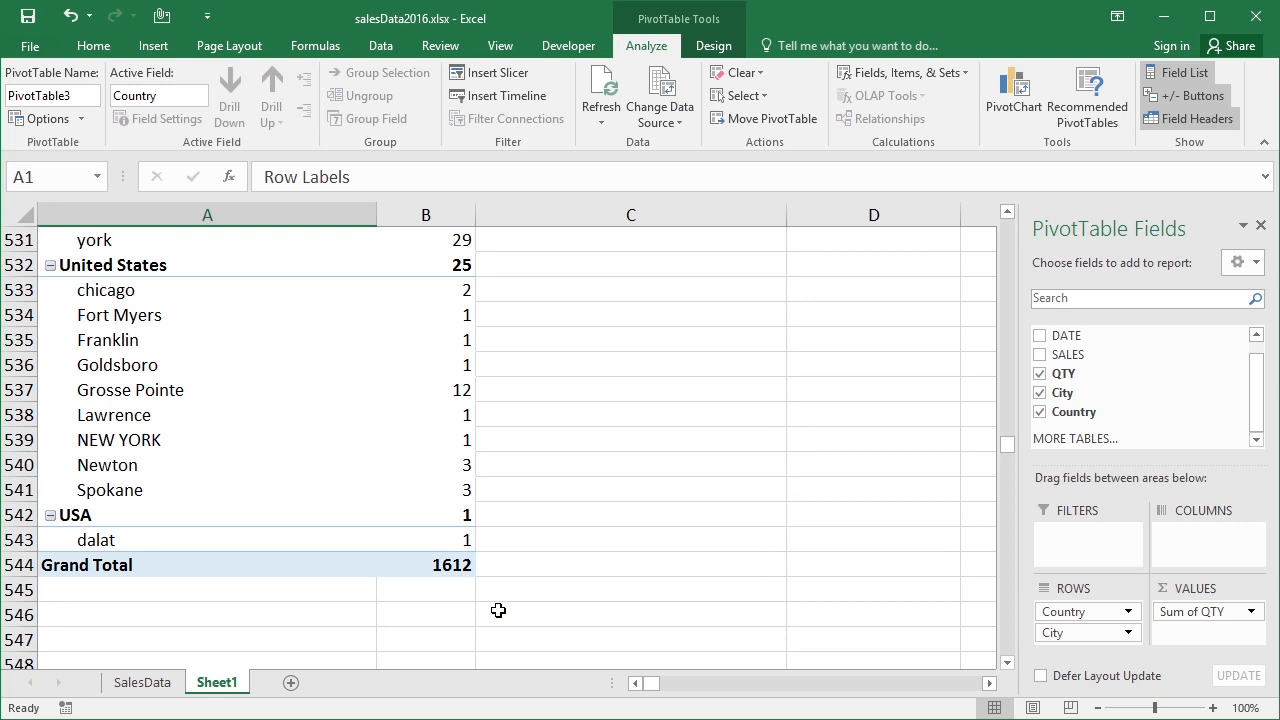
pyautogui.moveTo(1008, 444); pyautogui.dragTo(1020, 233)
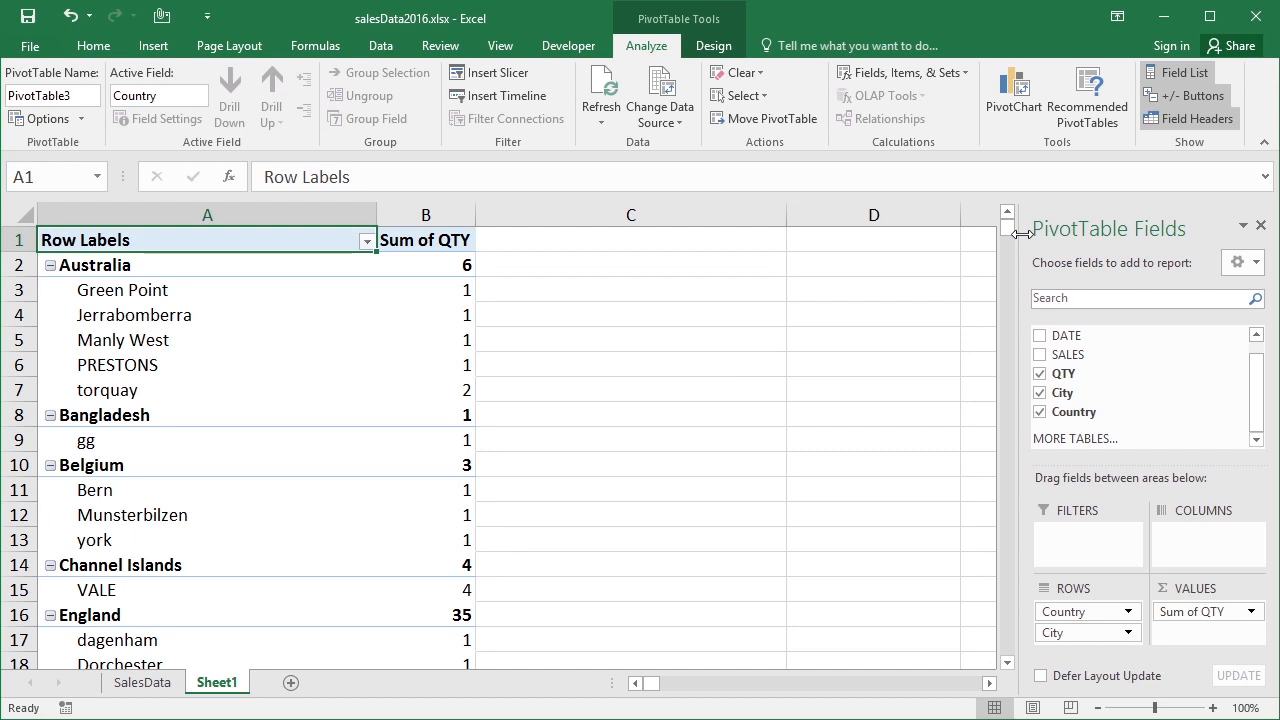
# Step: Remove Country and City from the PivotTable's rows and use the DATE field there instead
pyautogui.moveTo(1080, 611); pyautogui.dragTo(1151, 385)
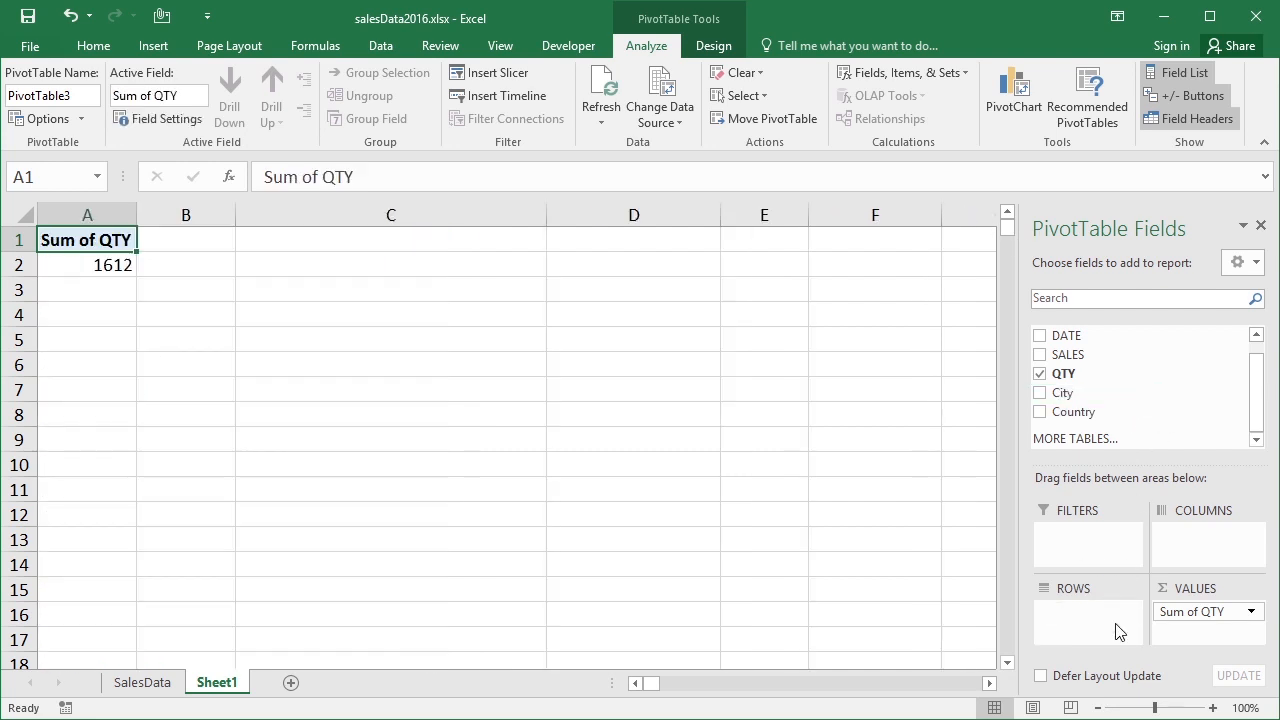
pyautogui.moveTo(1257, 403); pyautogui.dragTo(1257, 366)
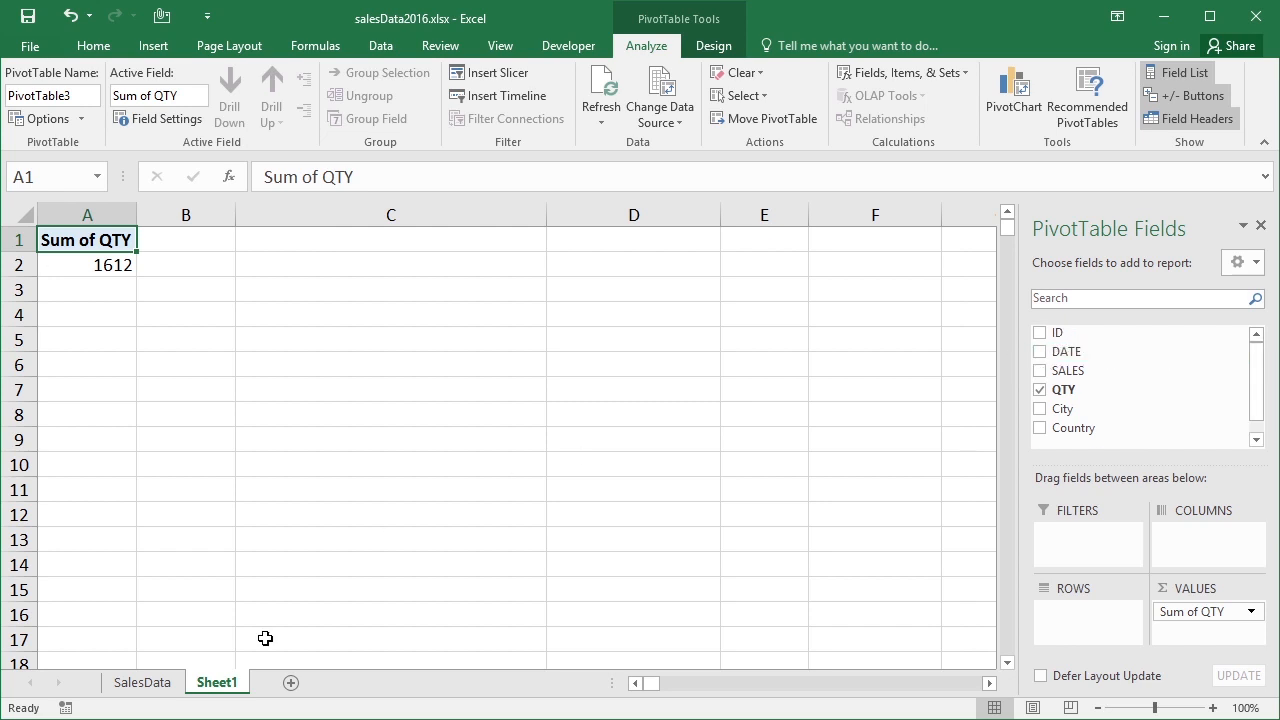
pyautogui.click(145, 684)
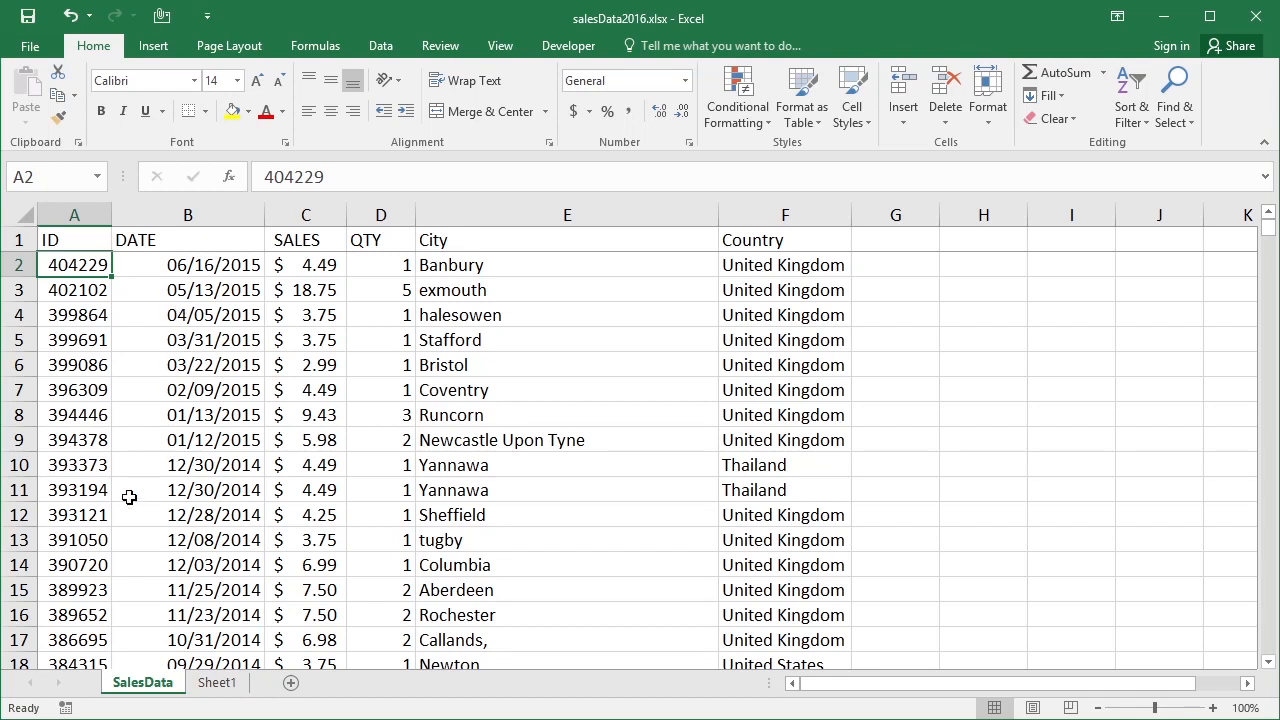
pyautogui.click(228, 682)
pyautogui.moveTo(1068, 352); pyautogui.dragTo(1078, 606)
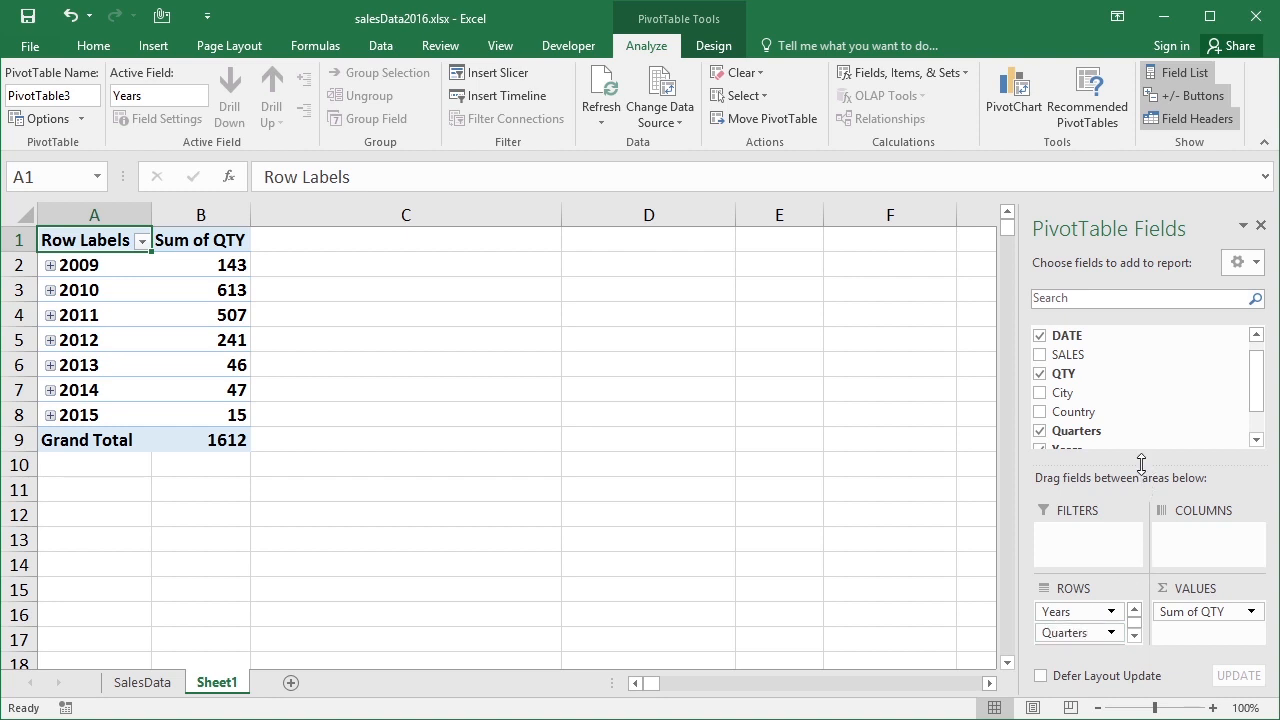
# Step: Enlarge the field areas to show all row fields, and expand 2009 with its Qtr1 and Qtr2 groups
pyautogui.moveTo(1141, 463); pyautogui.dragTo(1146, 374)
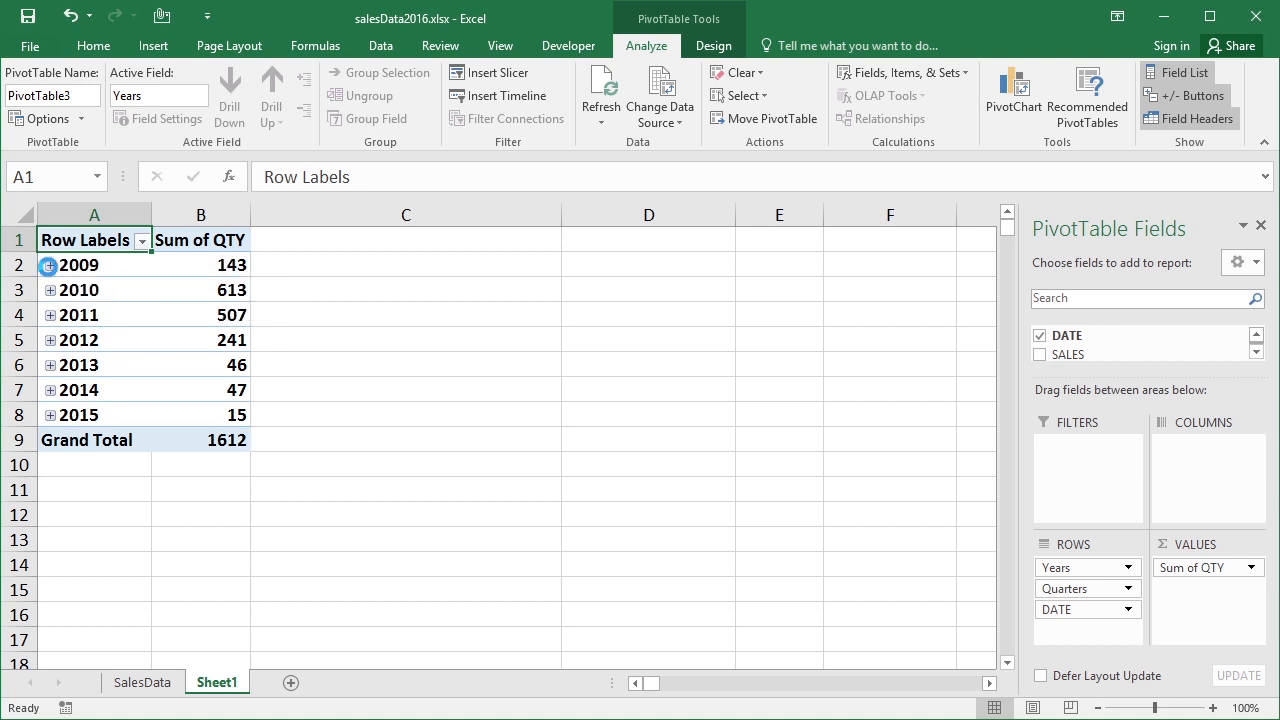
pyautogui.click(50, 266)
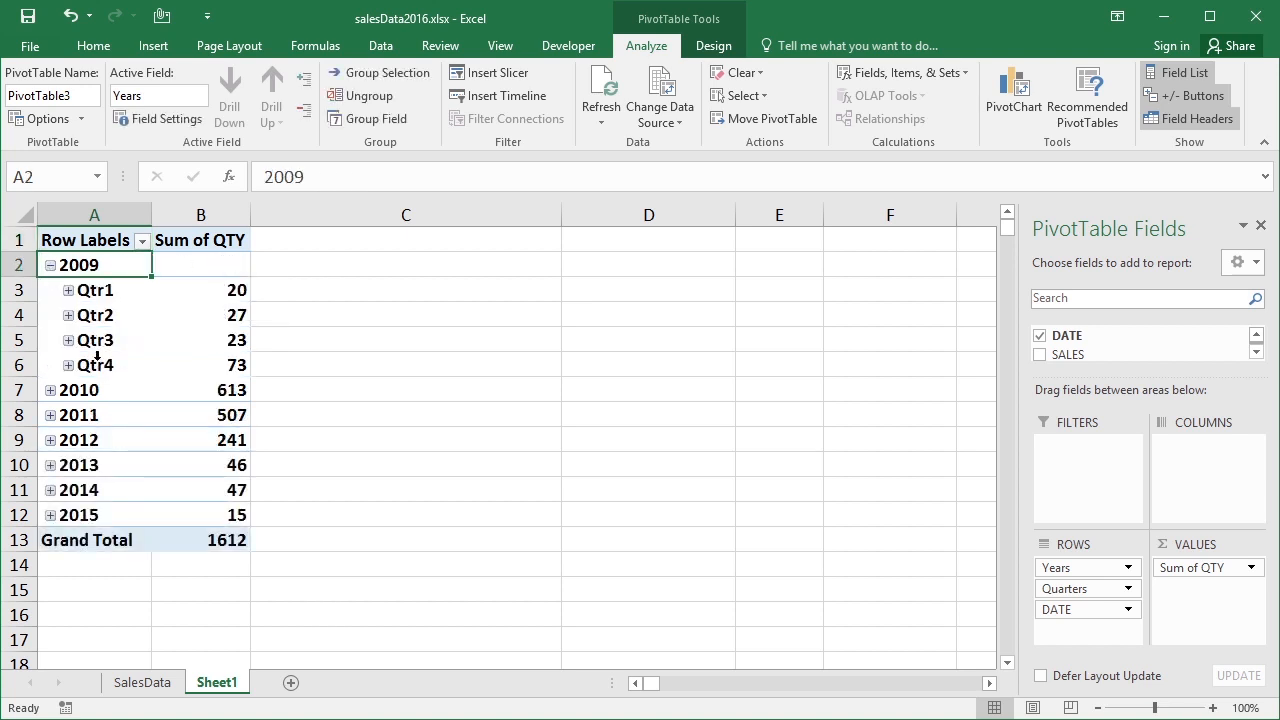
pyautogui.click(68, 290)
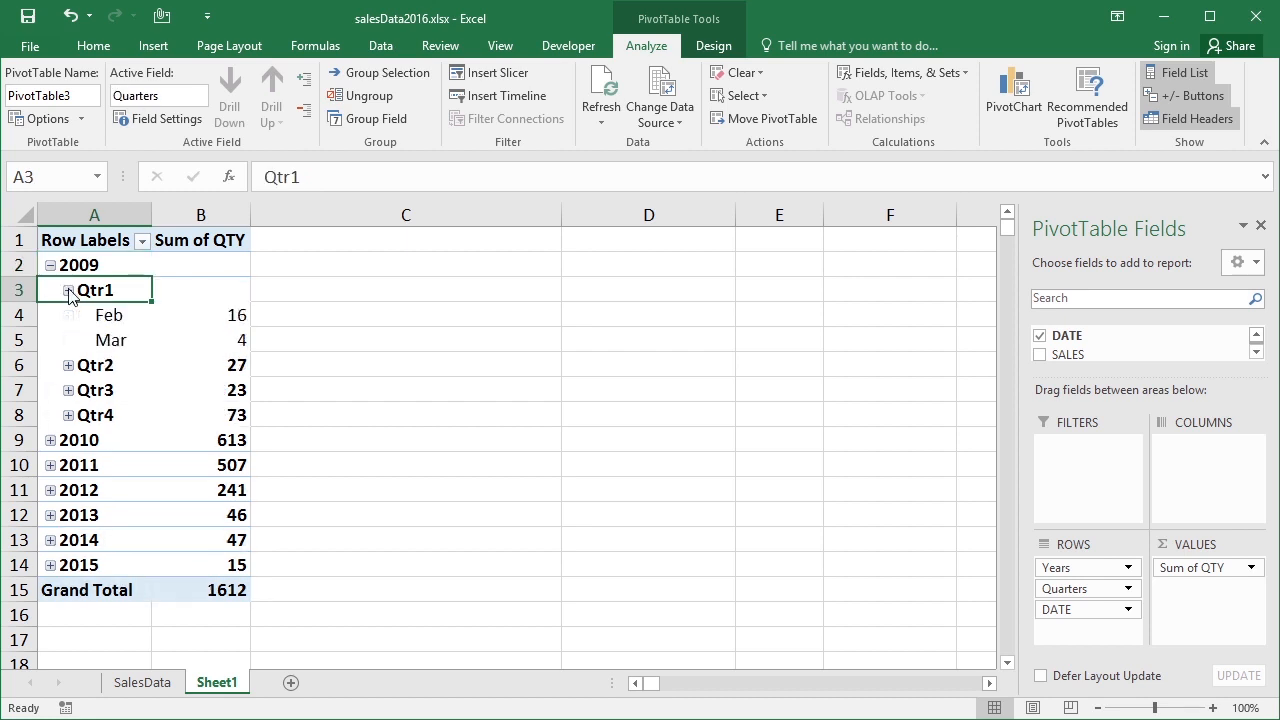
pyautogui.click(68, 365)
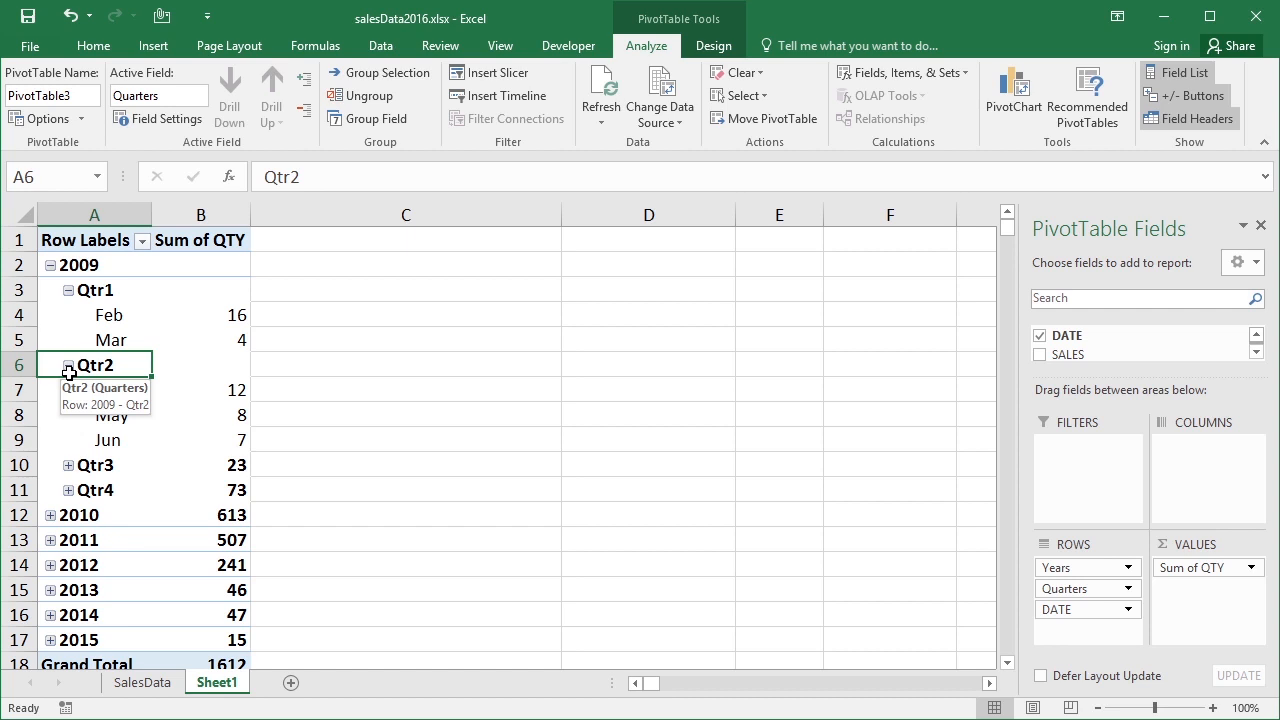
# Step: Remove Quarters from the PivotTable's rows and give the DATE field the custom name MTH
pyautogui.moveTo(1081, 597); pyautogui.dragTo(1167, 373)
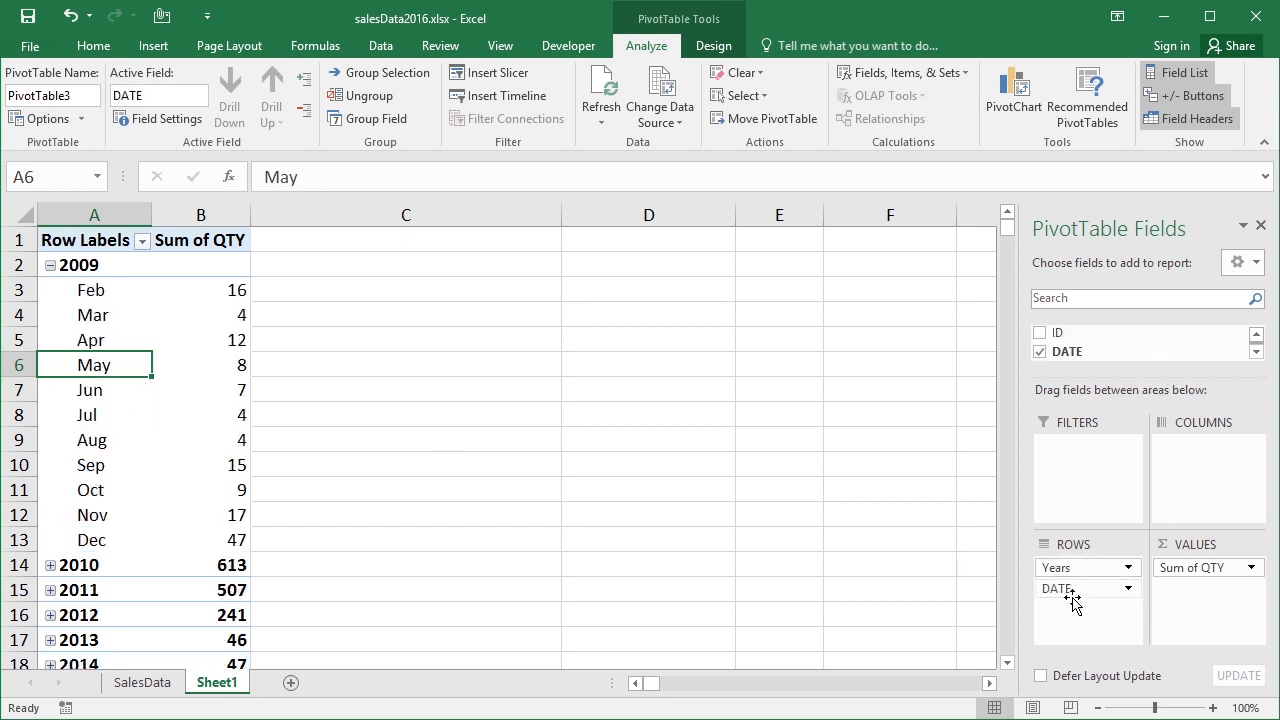
pyautogui.click(1124, 588)
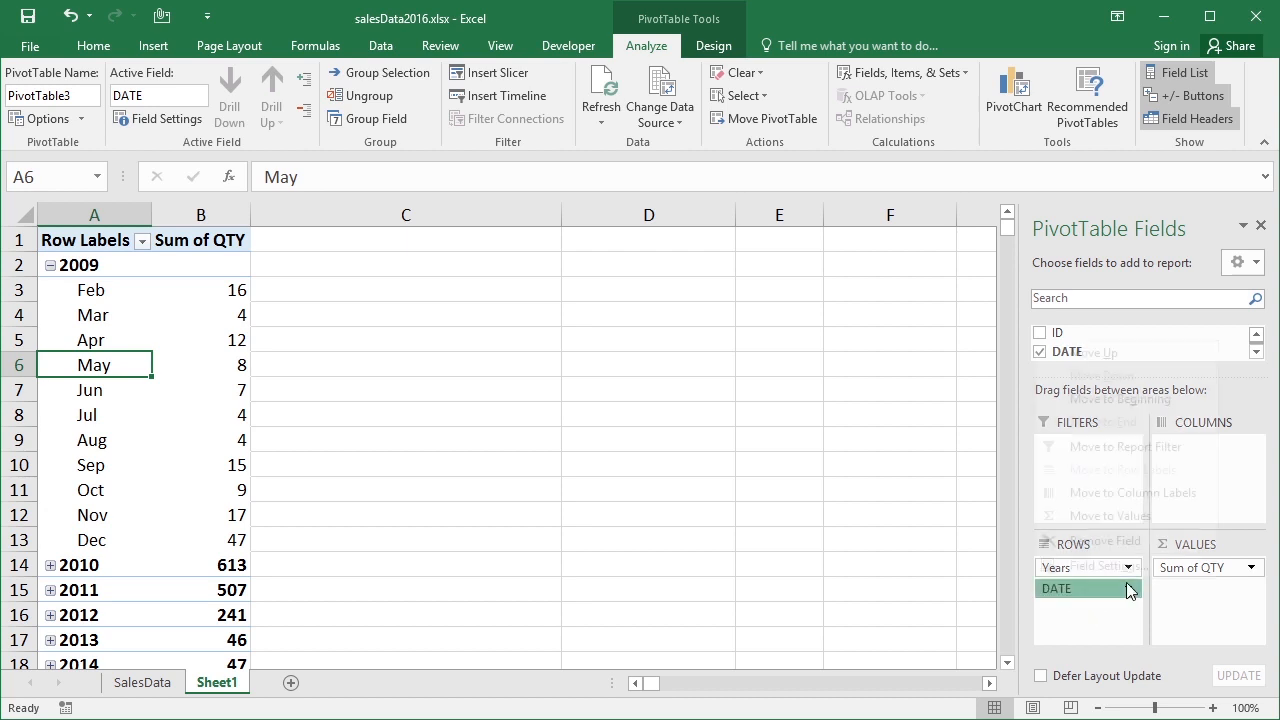
pyautogui.click(1100, 566)
pyautogui.moveTo(538, 127); pyautogui.dragTo(459, 125)
pyautogui.write('MTH')
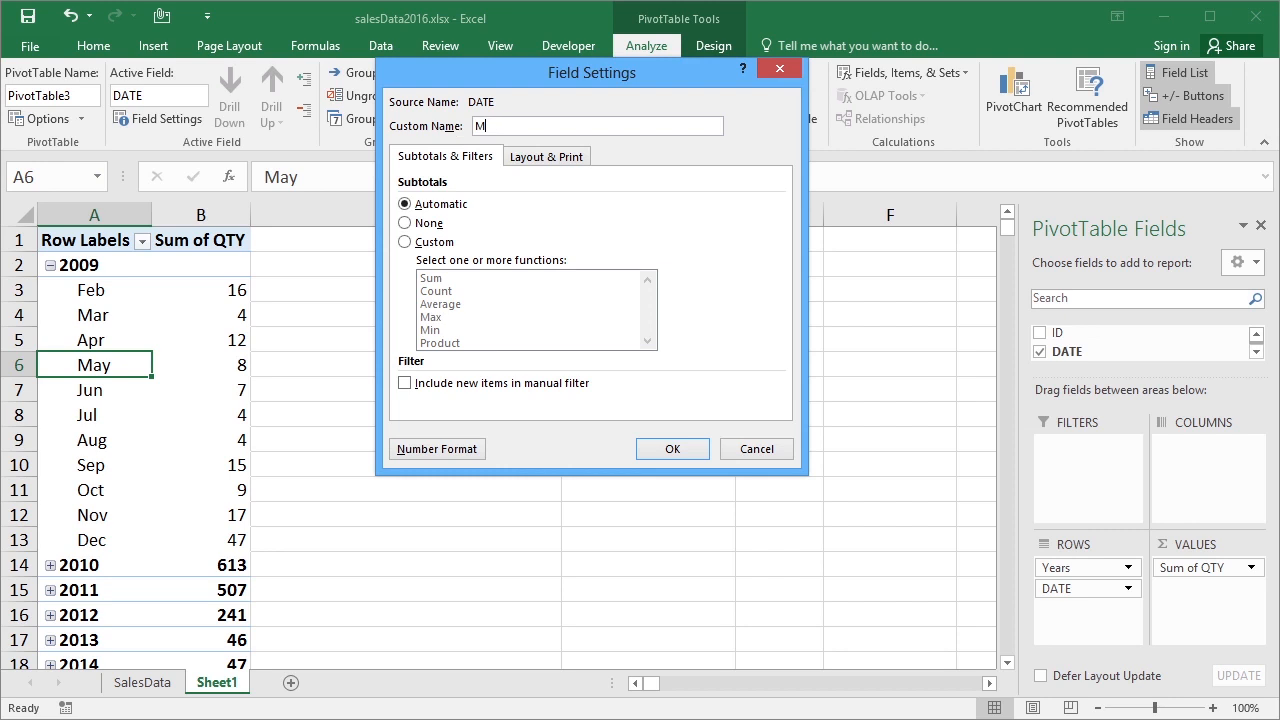
pyautogui.click(673, 449)
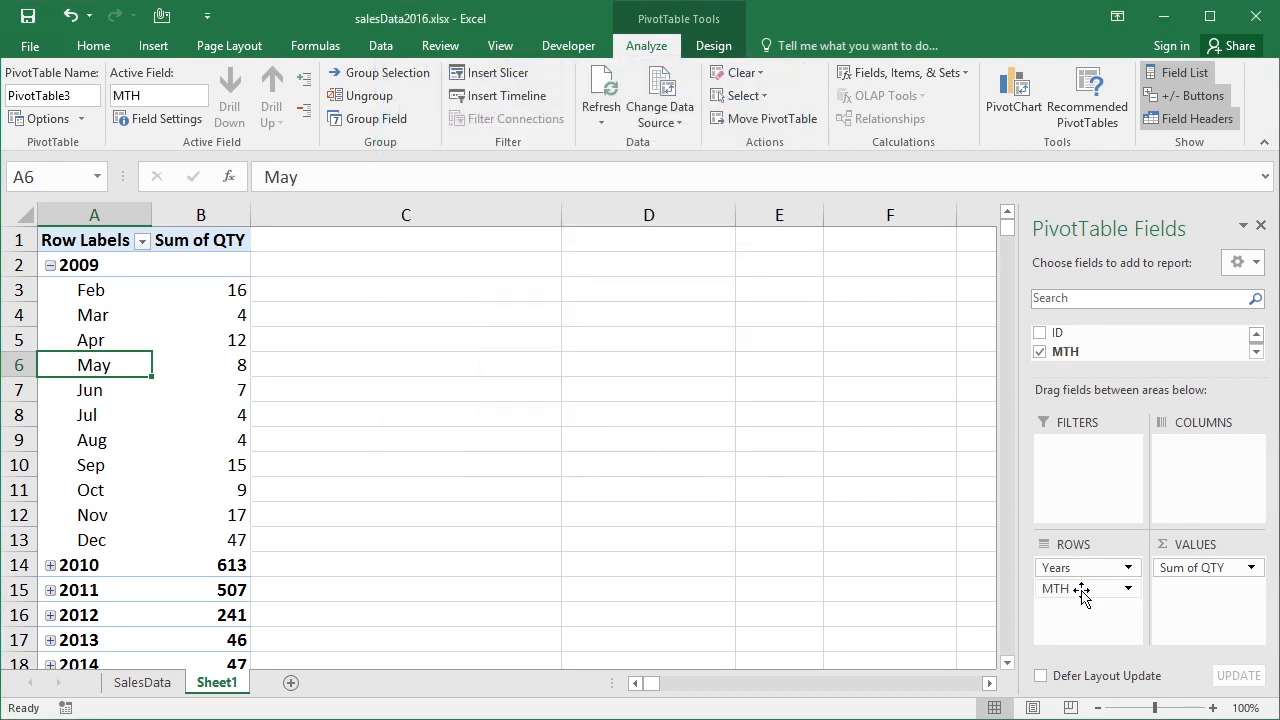
# Step: Collapse and re-expand the 2009 group to check its monthly rows
pyautogui.click(50, 265)
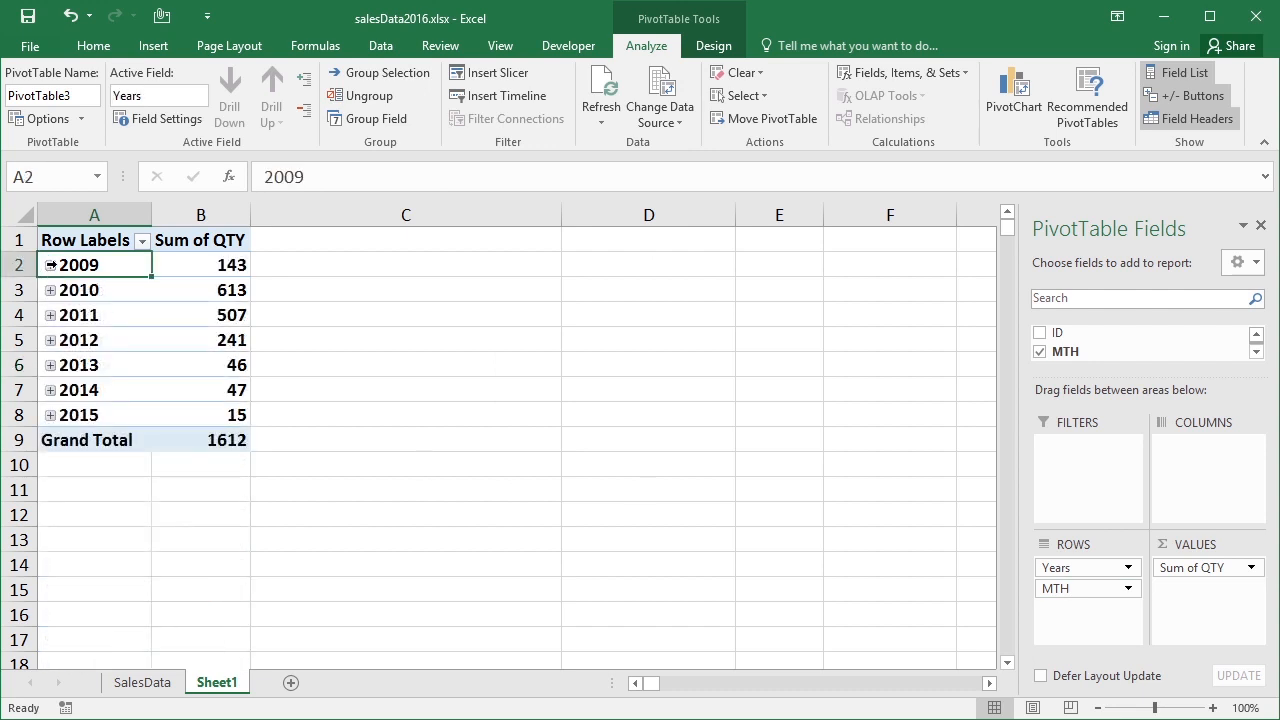
pyautogui.click(50, 265)
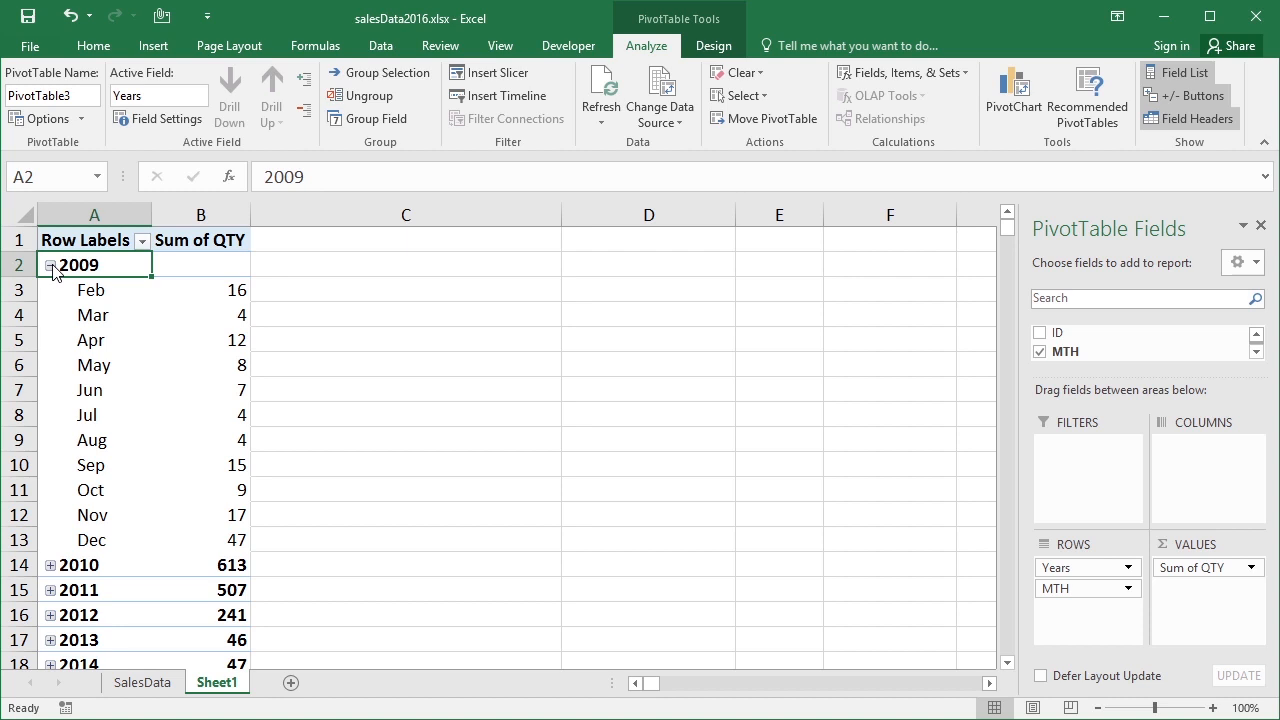
# Step: Compare the SalesData sheet's columns with the PivotTable's fields, enlarging the field list to show them all
pyautogui.click(142, 682)
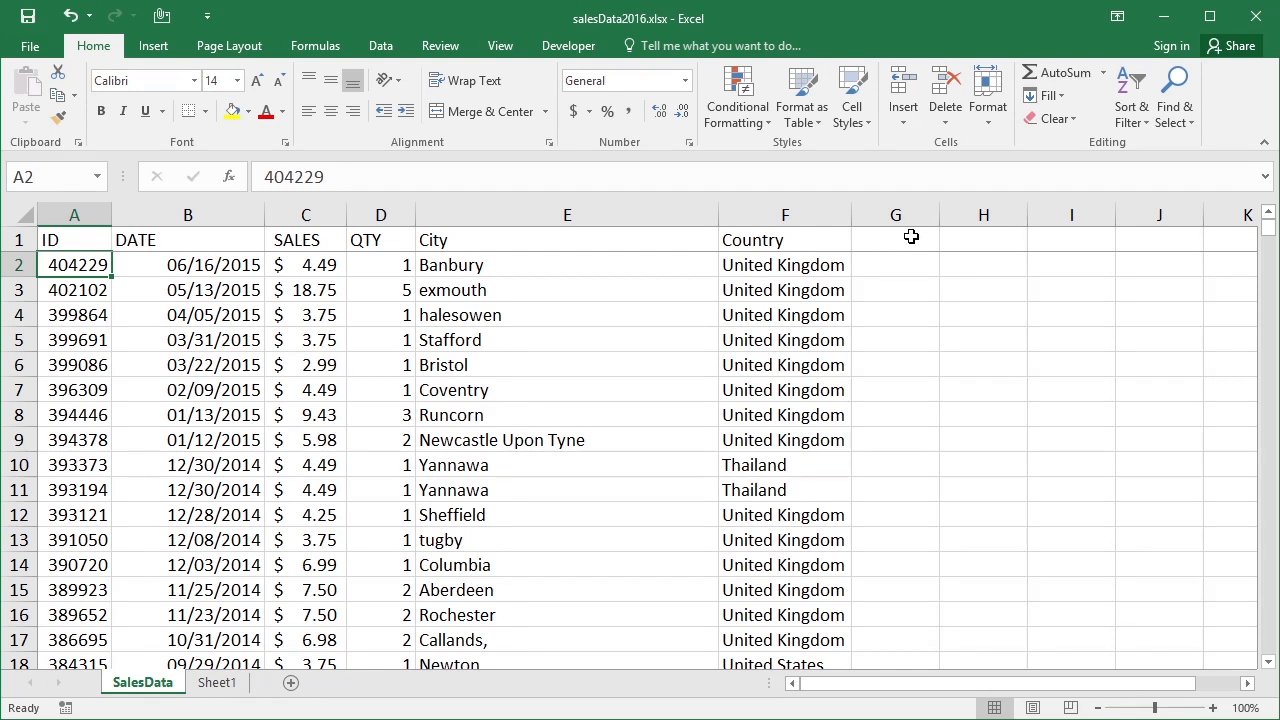
pyautogui.click(215, 682)
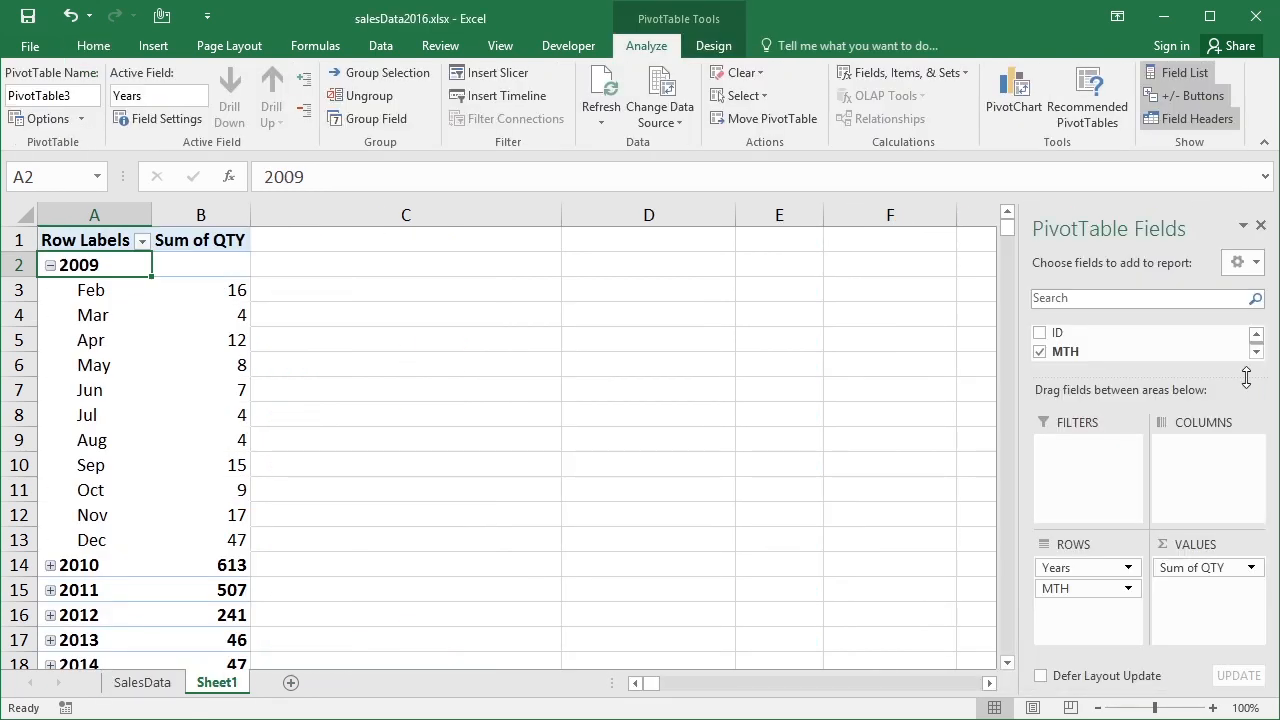
pyautogui.moveTo(1160, 378); pyautogui.dragTo(1166, 502)
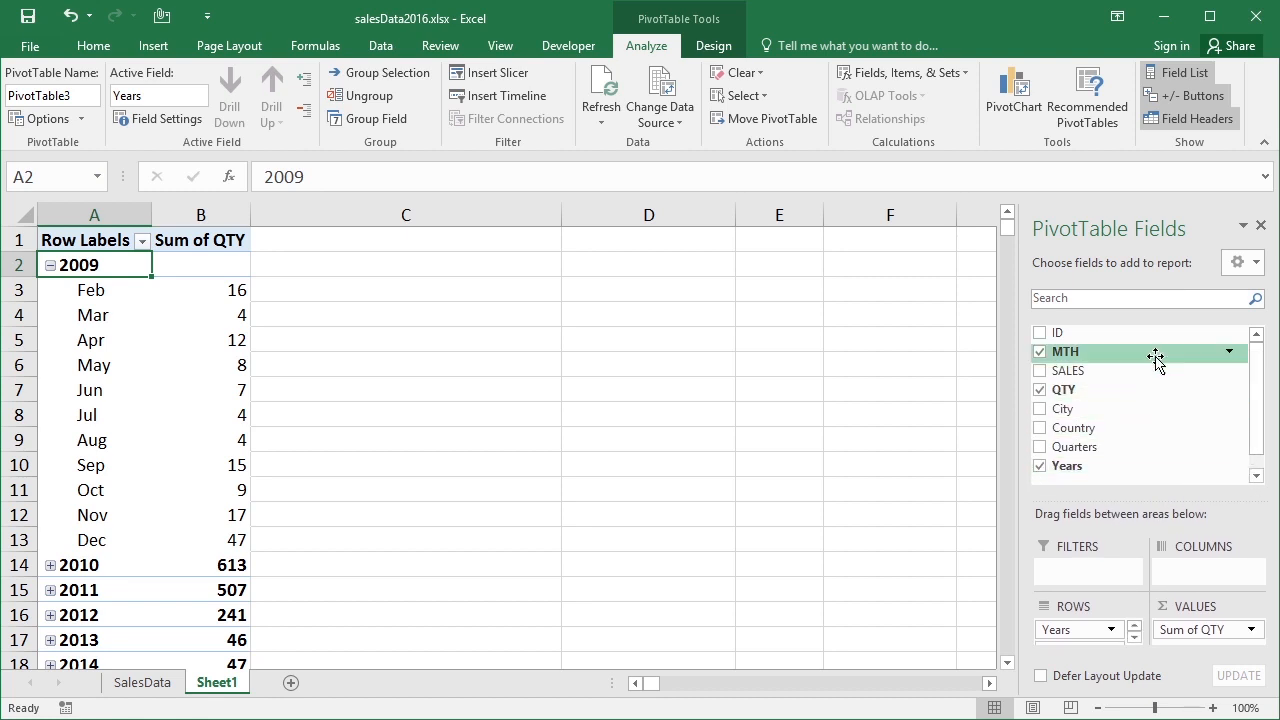